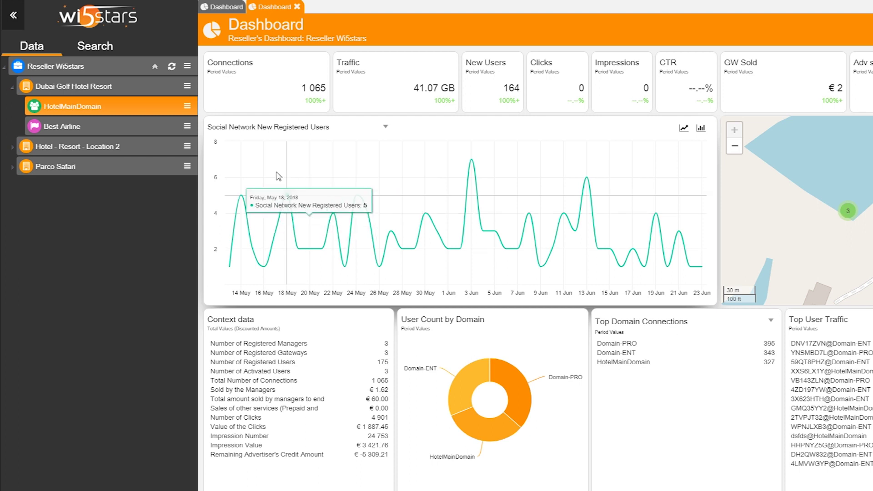
Add a gateway to HotelMainDomain and name it ExternalGateway in its general data
click(187, 107)
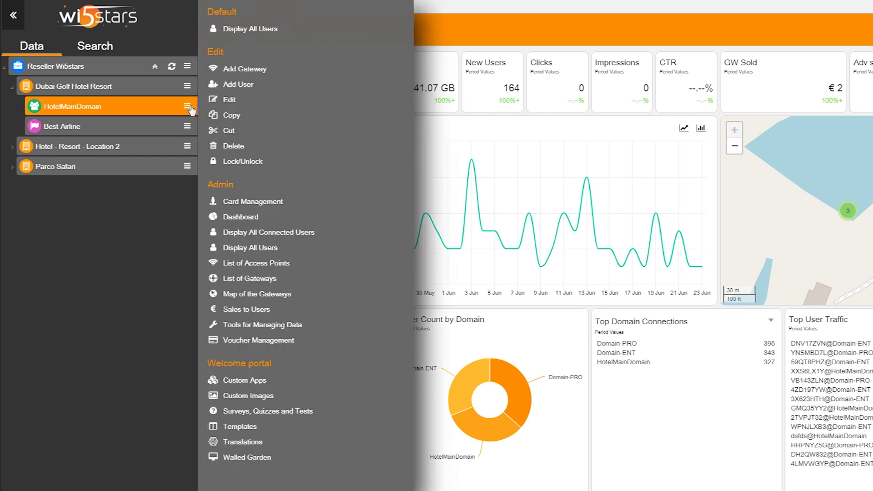
click(305, 73)
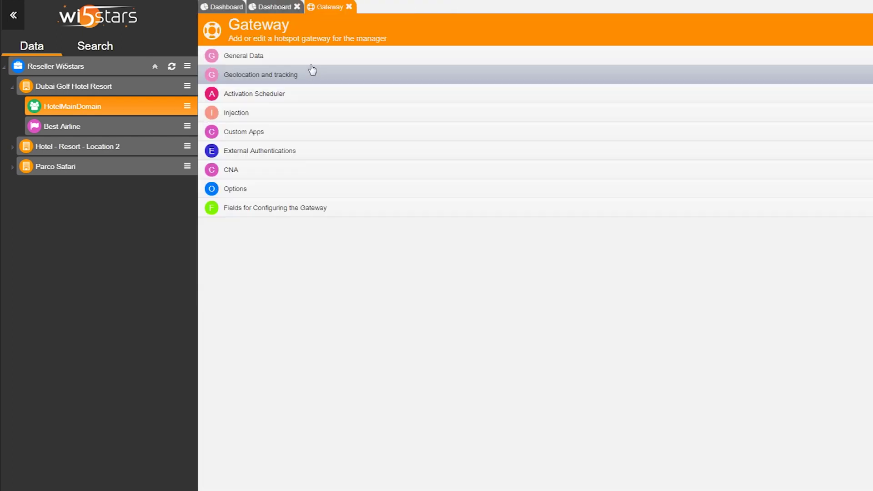
click(289, 56)
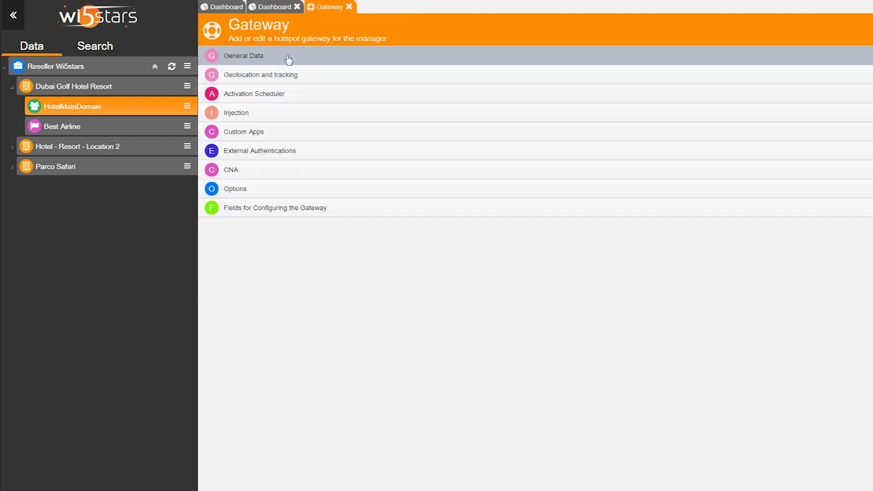
drag(483, 72, 385, 75)
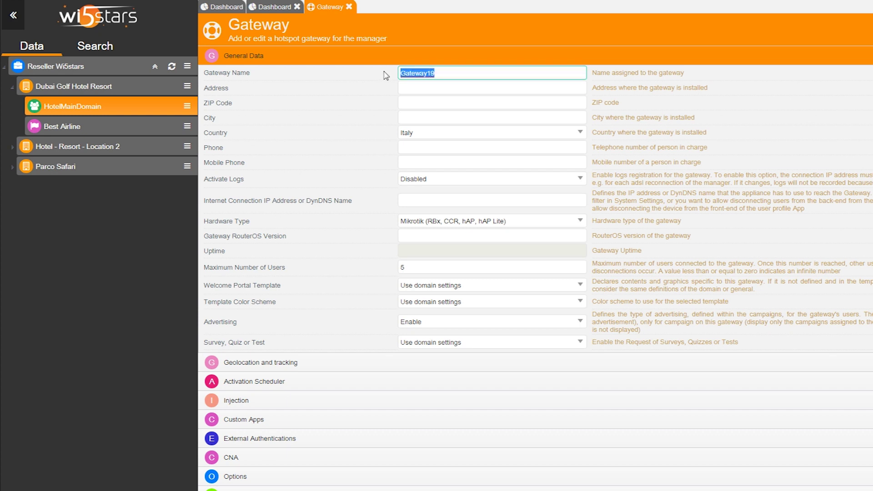
text(ExternalGateway)
Choose Mikrotik (RBx, CCR, hAP, hAP Lite) as the gateway's hardware type
drag(205, 223, 263, 224)
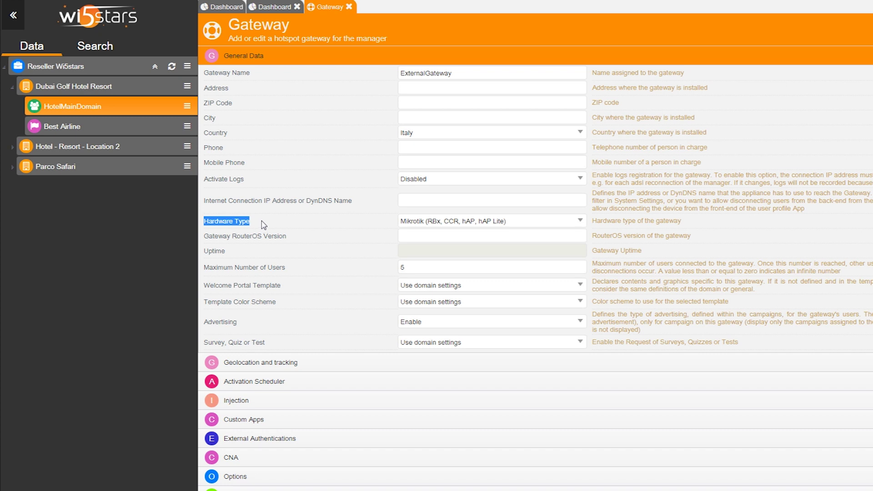
click(412, 223)
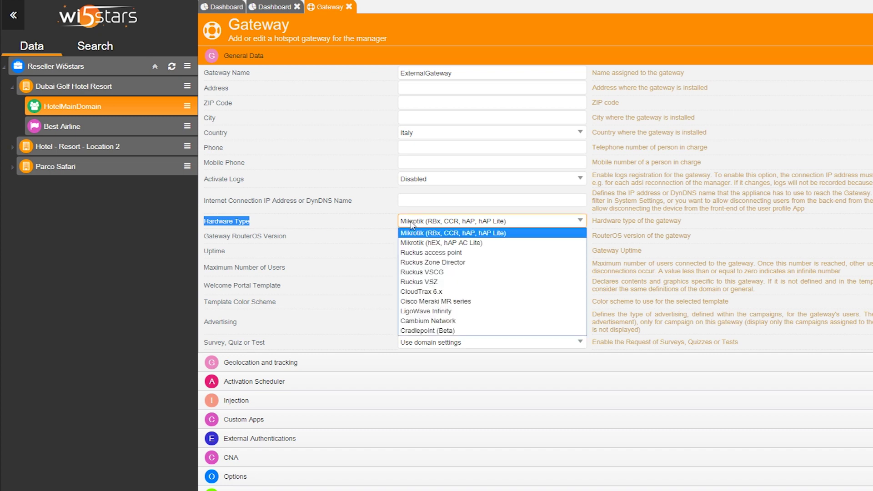
click(436, 233)
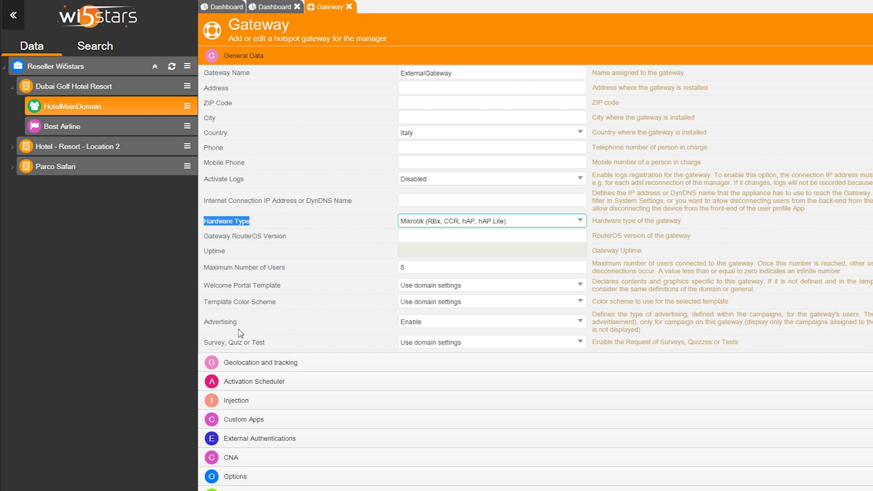
click(323, 257)
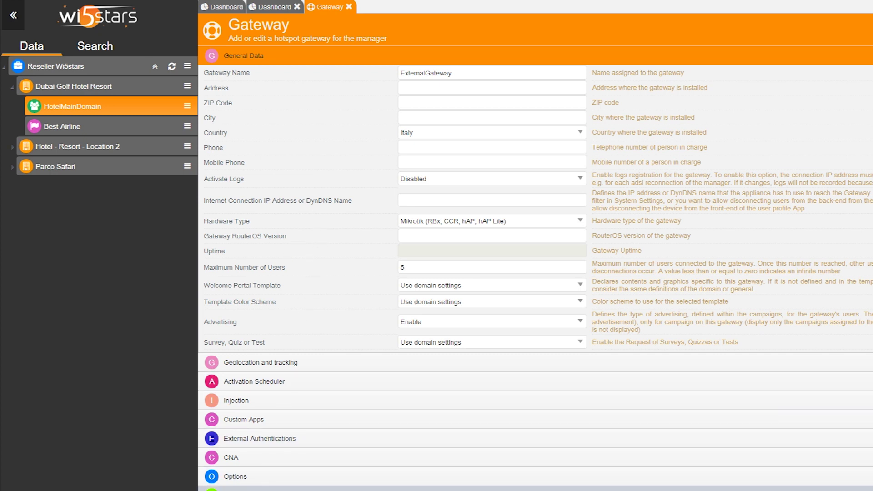
In the gateway's wireless configuration, keep wireless enabled and set the SSID to "Wifi network"
click(262, 489)
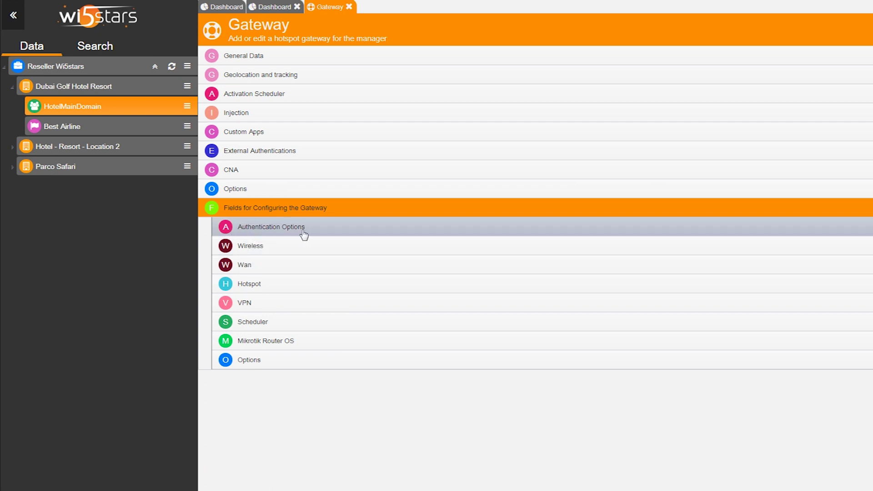
click(246, 248)
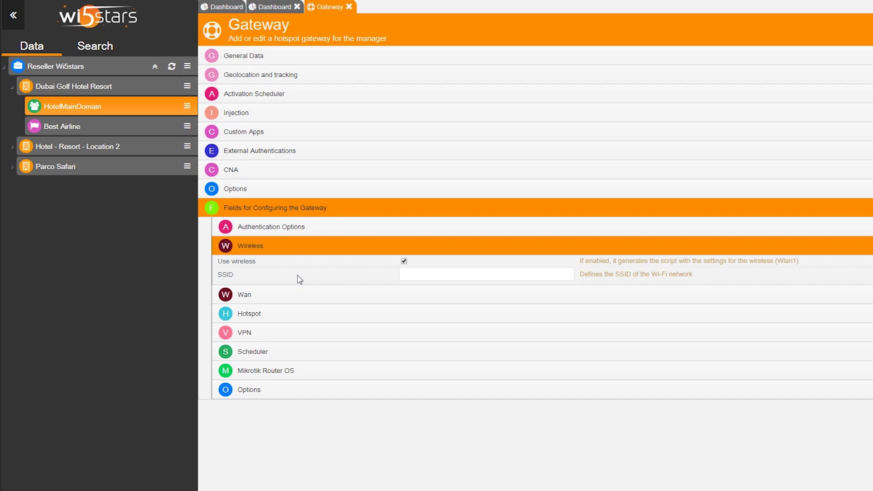
click(426, 279)
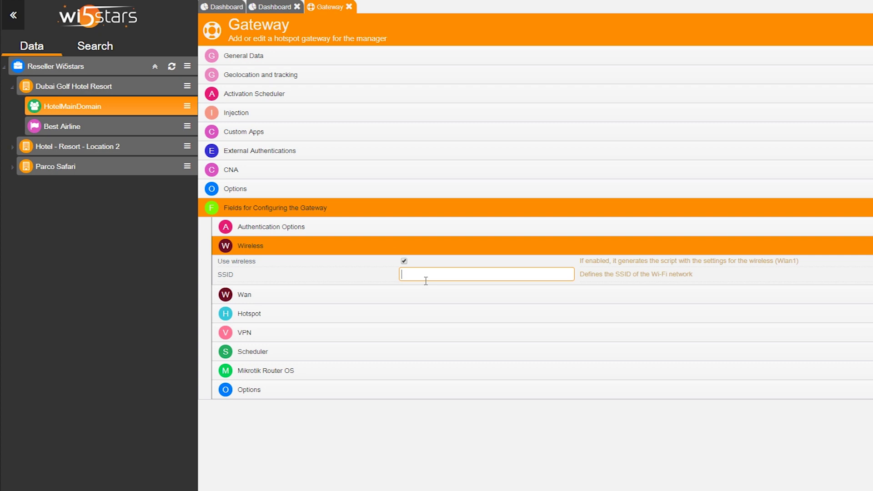
click(404, 261)
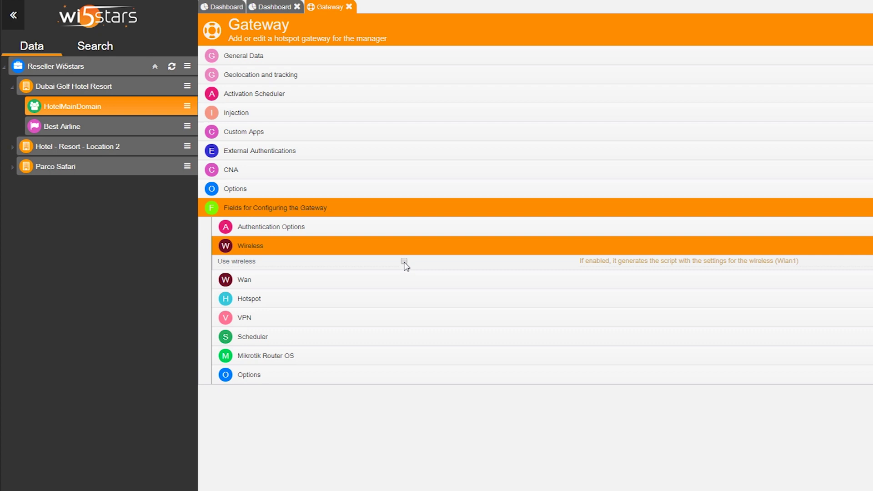
click(404, 261)
click(408, 275)
text(Wifi network)
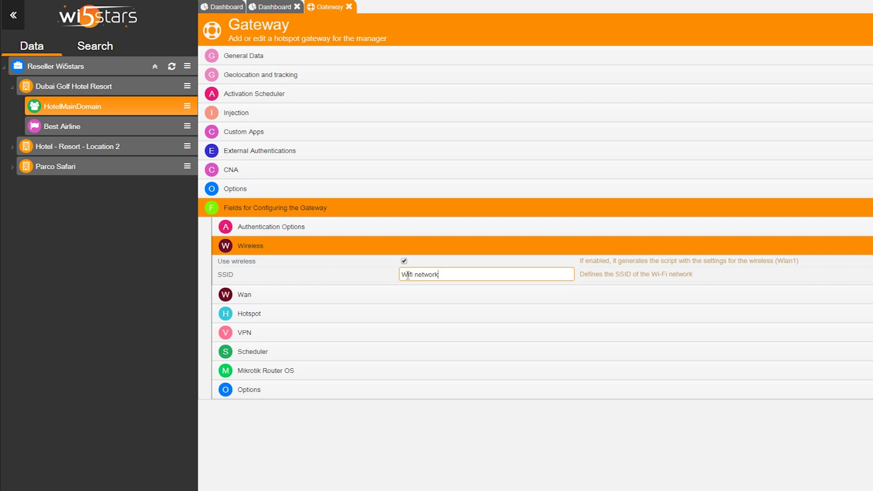
Configure the gateway's WAN to use the DHCP client, with ether1 as the WAN interface
click(268, 298)
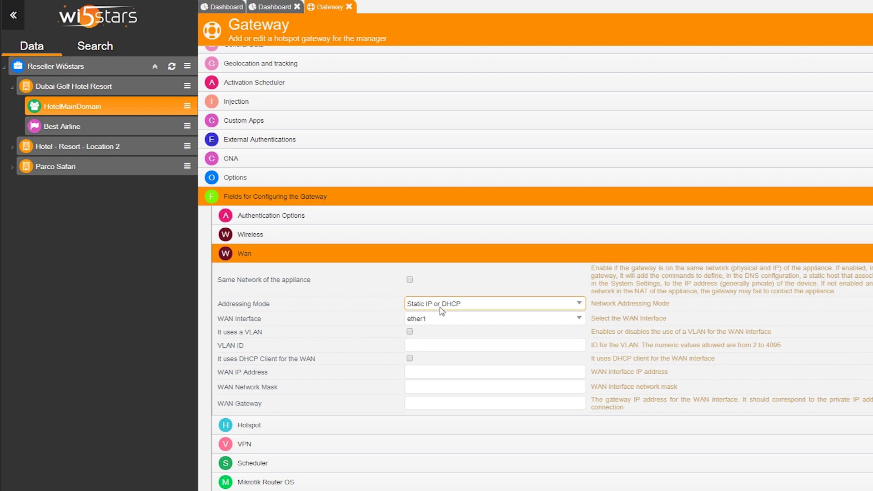
click(410, 359)
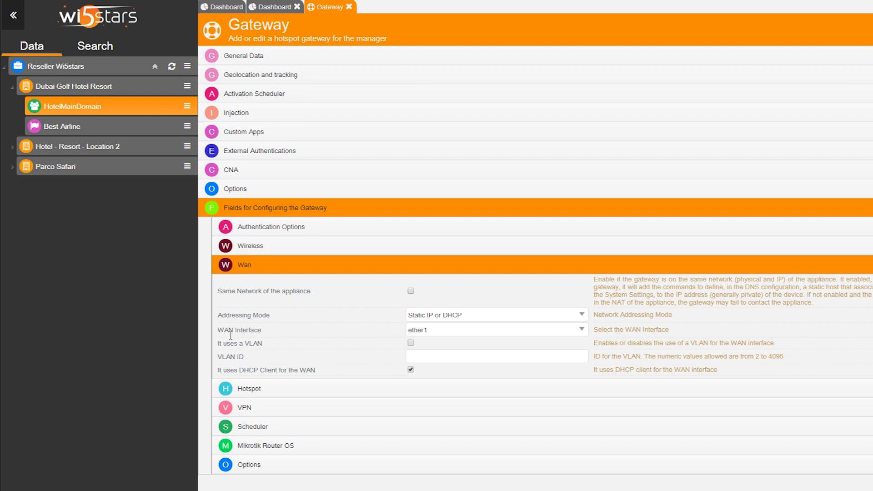
click(426, 335)
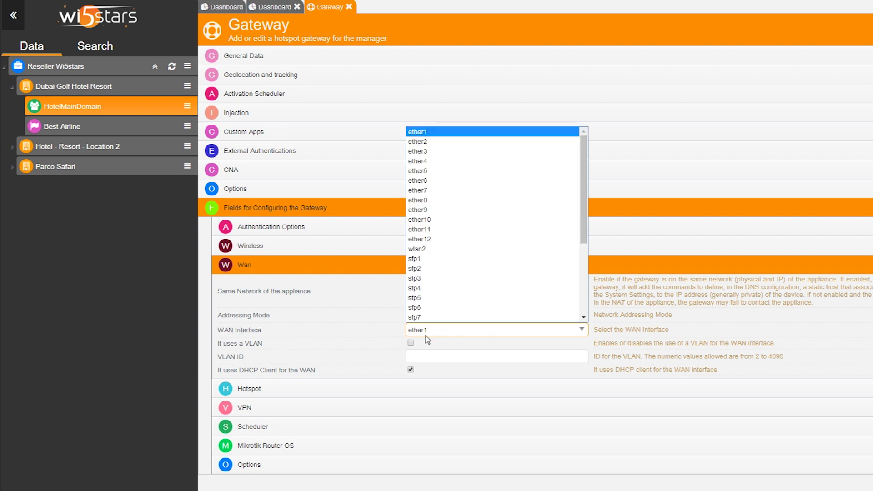
click(433, 133)
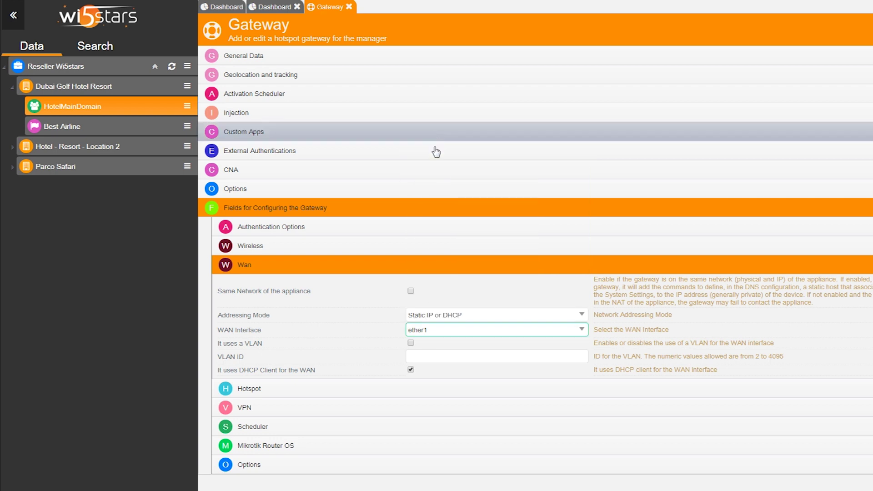
click(250, 268)
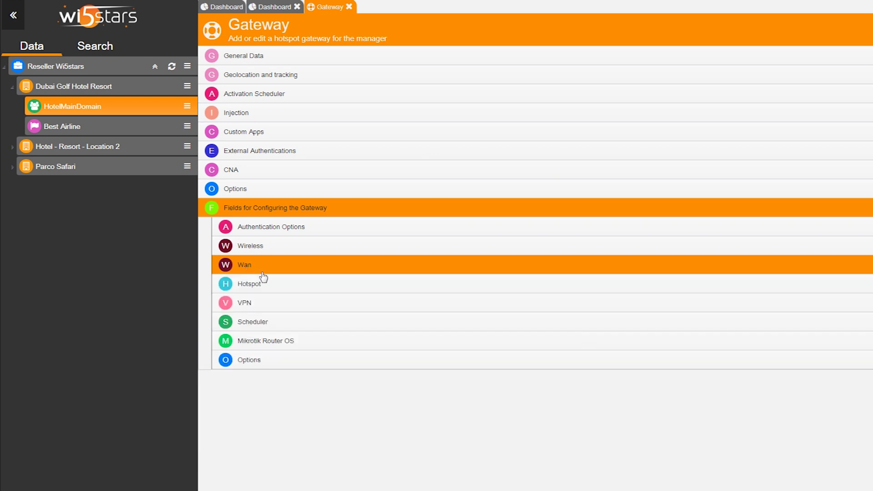
Set the hotspot's IP address to 10.0.0.1, network mask to 255.255.255.0 and DNS address to 8.8.8.8
click(264, 286)
scroll(265, 292, down, 3)
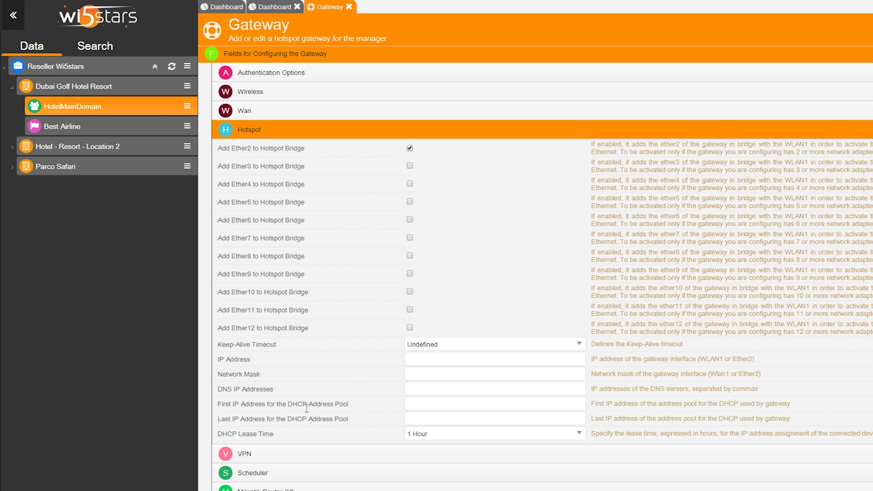
scroll(307, 400, down, 1)
click(440, 356)
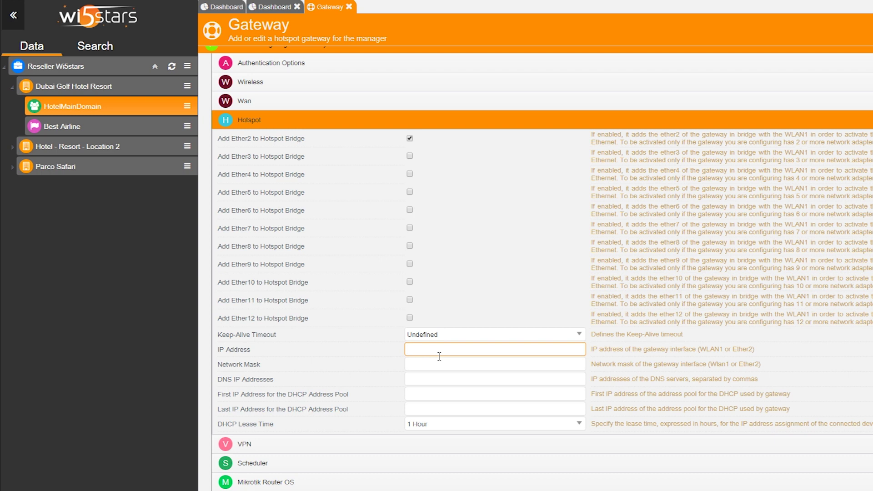
text(10.0.0.1)
key(Tab)
text(255.255.2)
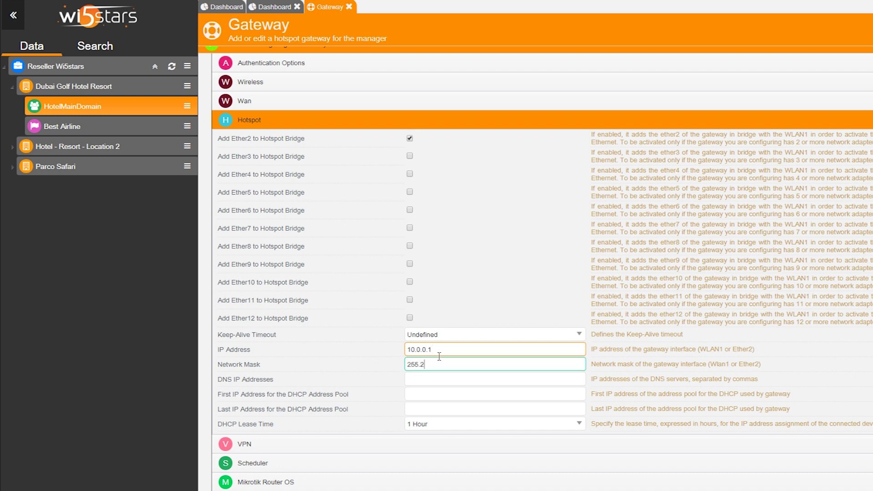
text(55.0)
key(Tab)
text(8.8.8.)
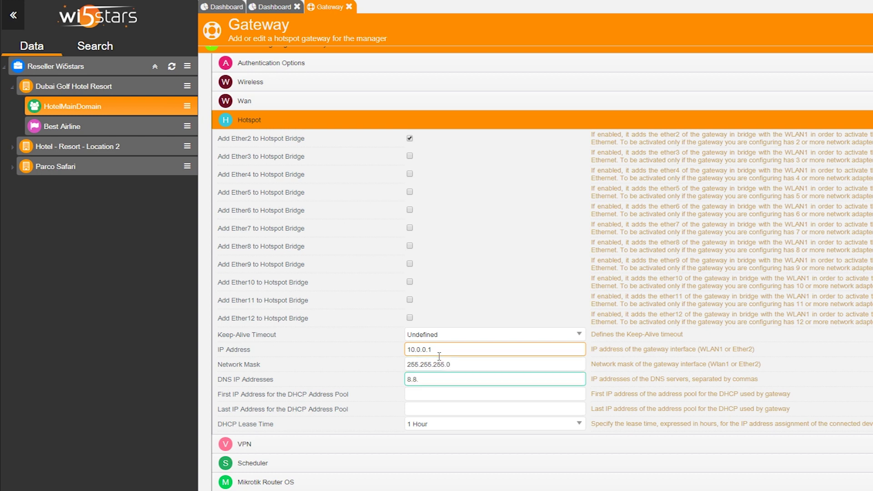
key(Tab)
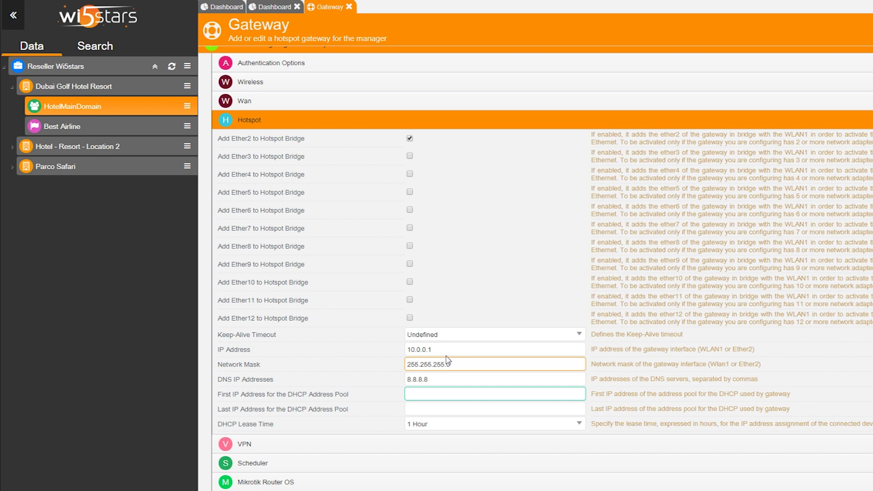
Set the hotspot's DHCP address pool from 10.0.0.2 to 10.0.0.99 and the DHCP lease time to 6 hours
drag(434, 350, 360, 350)
key(ctrl+c)
key(Tab)
key(Tab)
key(Tab)
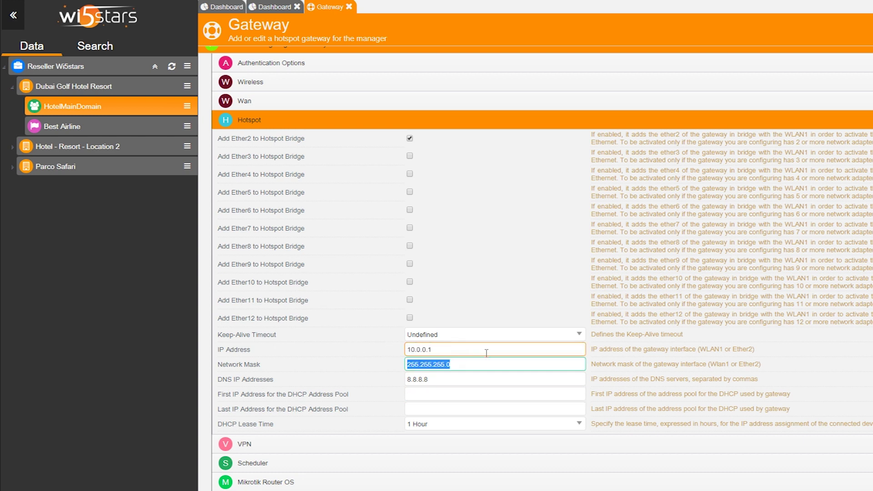
key(ctrl+v)
key(BackSpace)
text(2)
key(Tab)
key(ctrl+v)
key(BackSpace)
text(9)
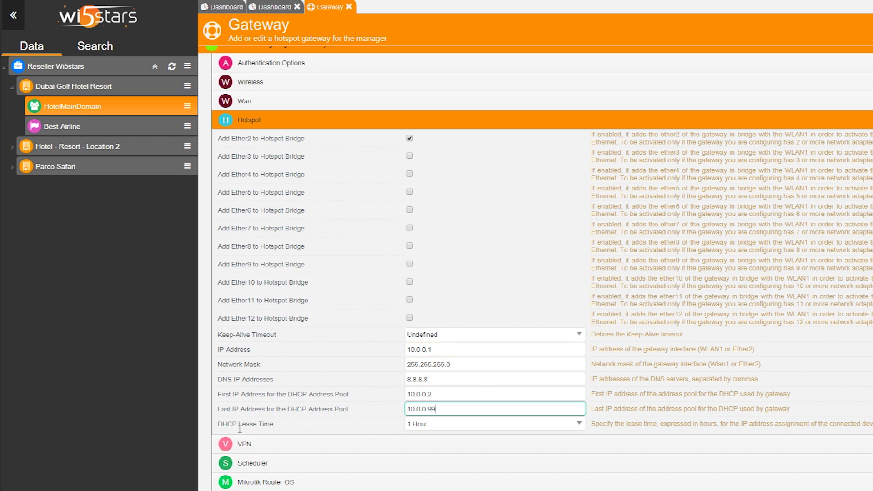
click(441, 424)
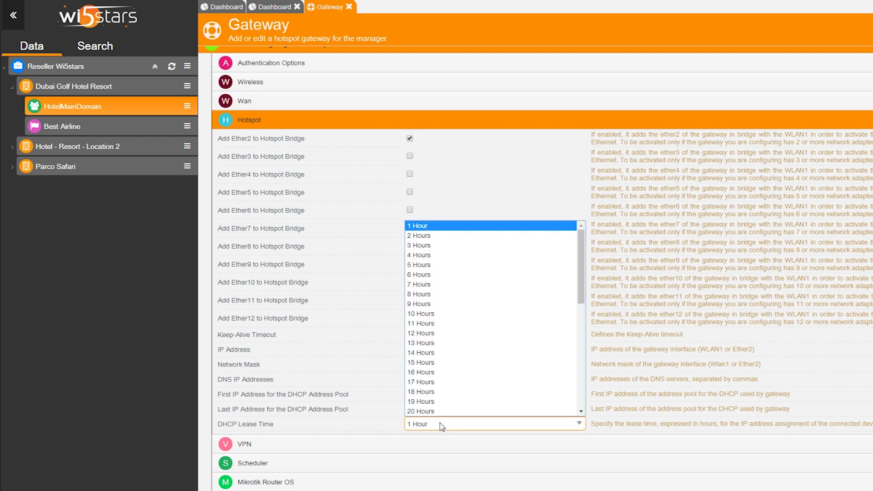
click(452, 276)
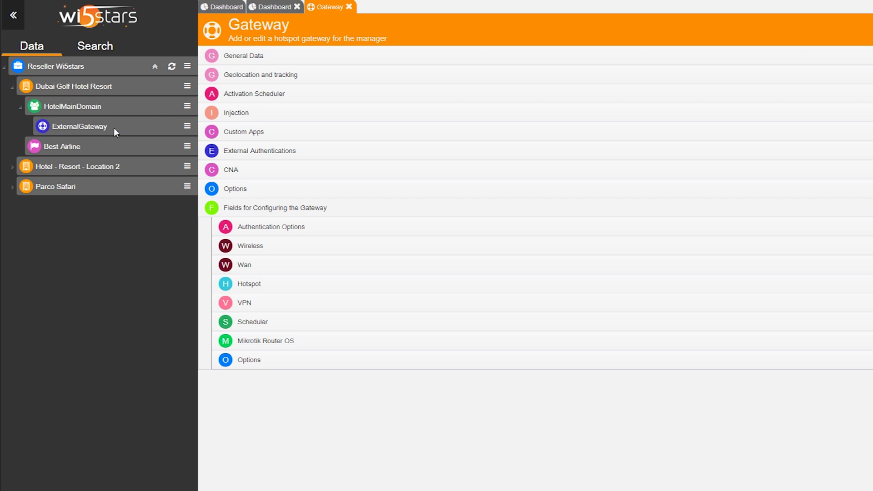
Download the configuration files of ExternalGateway, accepting the RouterOS compatibility notice
click(187, 127)
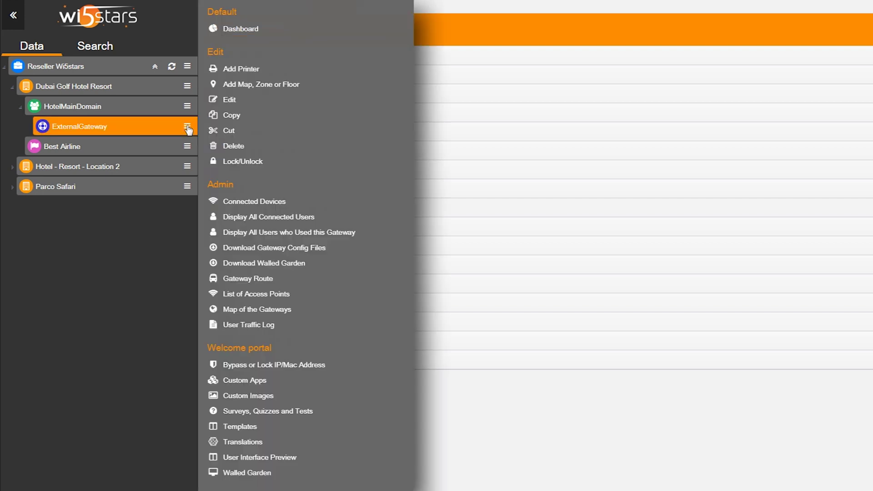
click(364, 248)
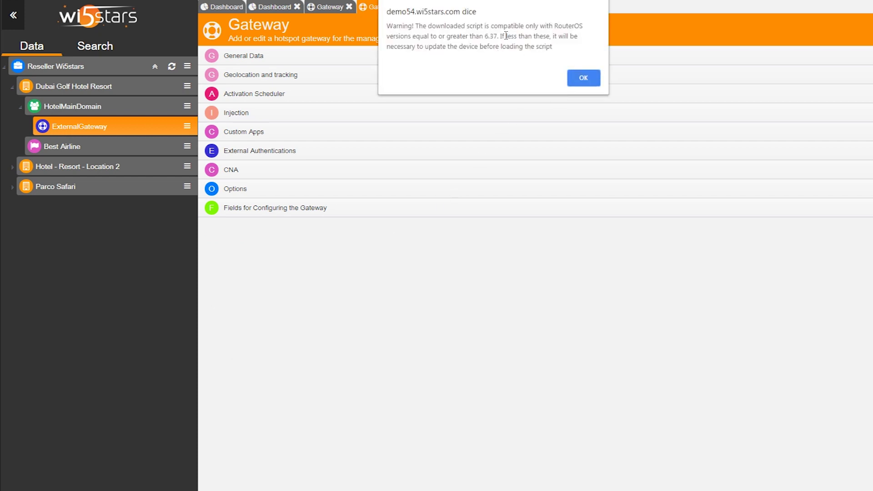
click(580, 82)
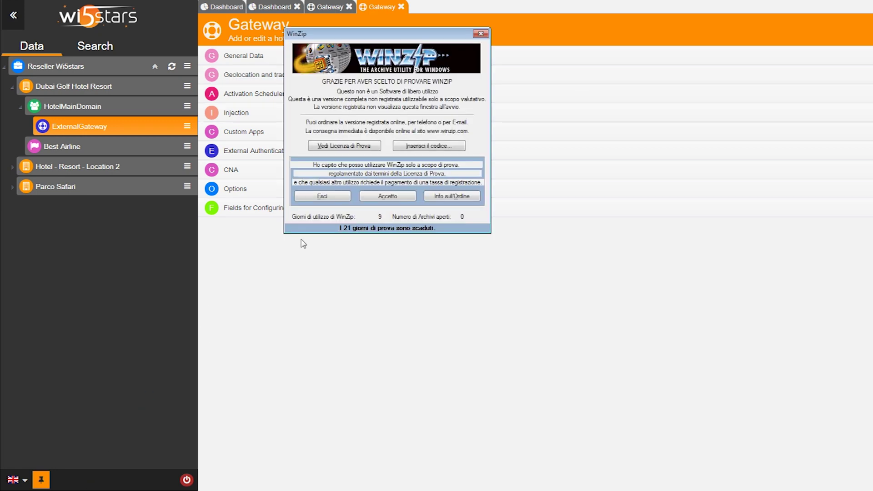
Open the downloaded archive in WinZip and set its extraction destination to a new Desktop folder named "new folder"
click(388, 196)
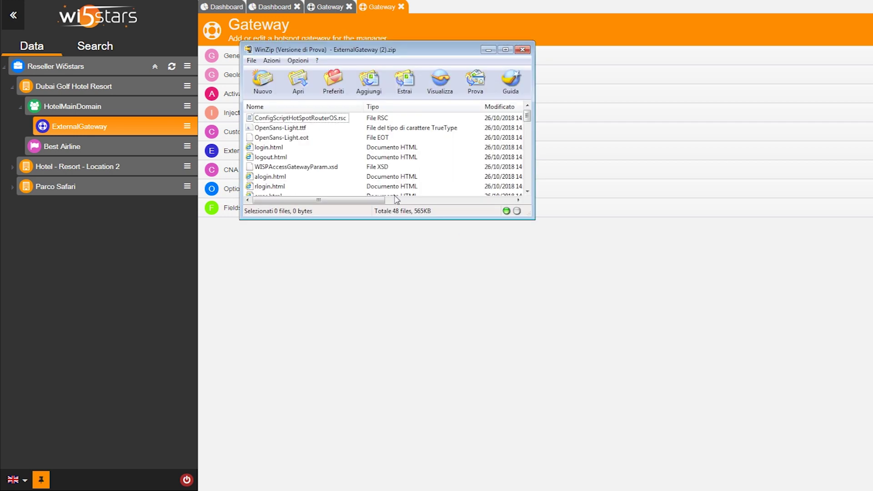
click(419, 91)
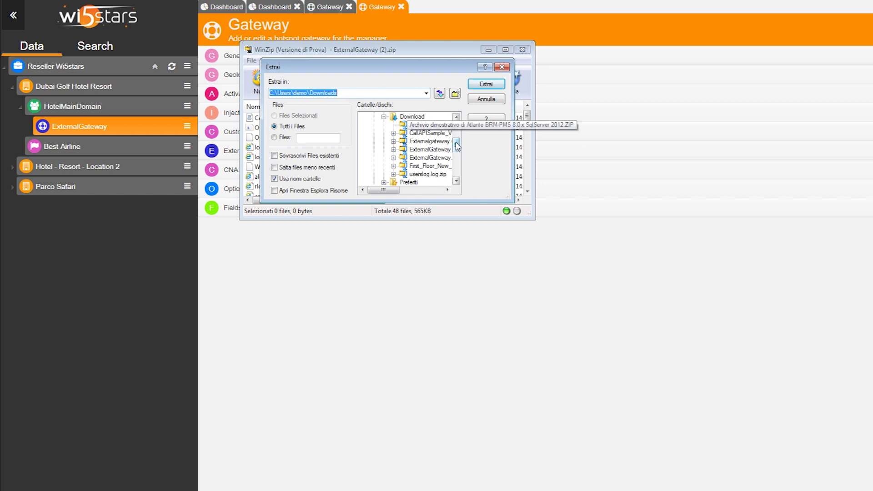
drag(457, 145, 457, 128)
click(391, 117)
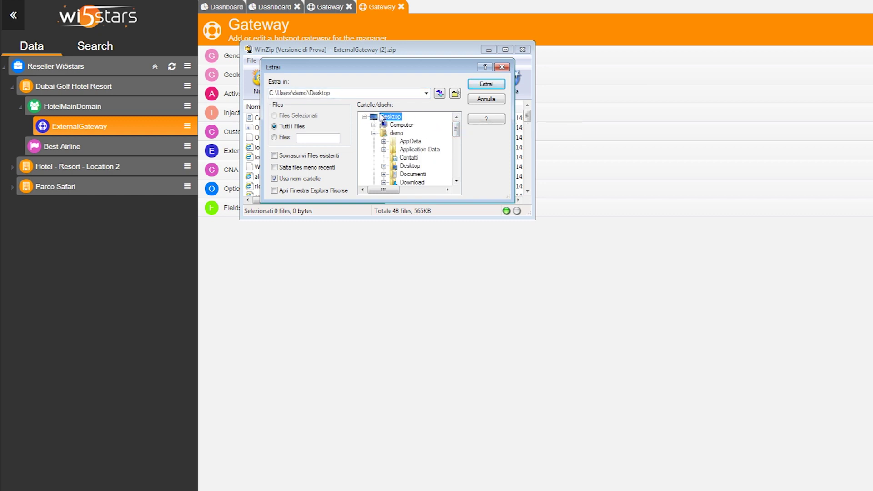
click(456, 94)
text(new folder)
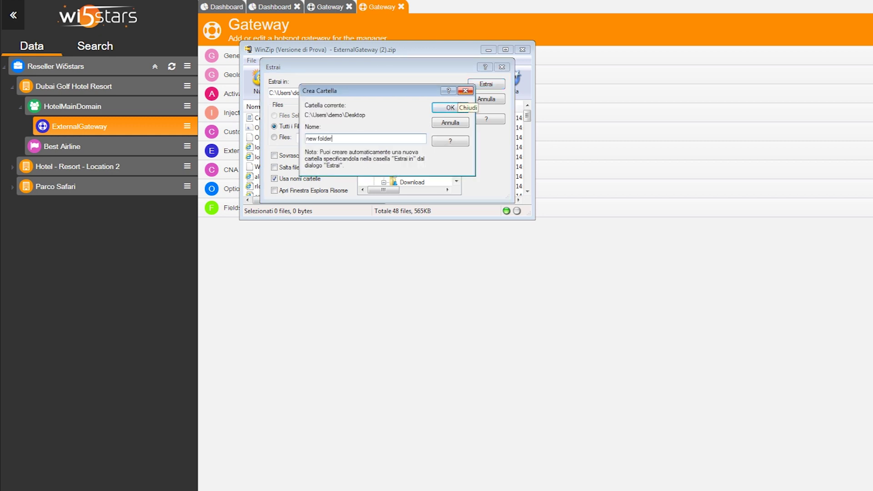
click(450, 108)
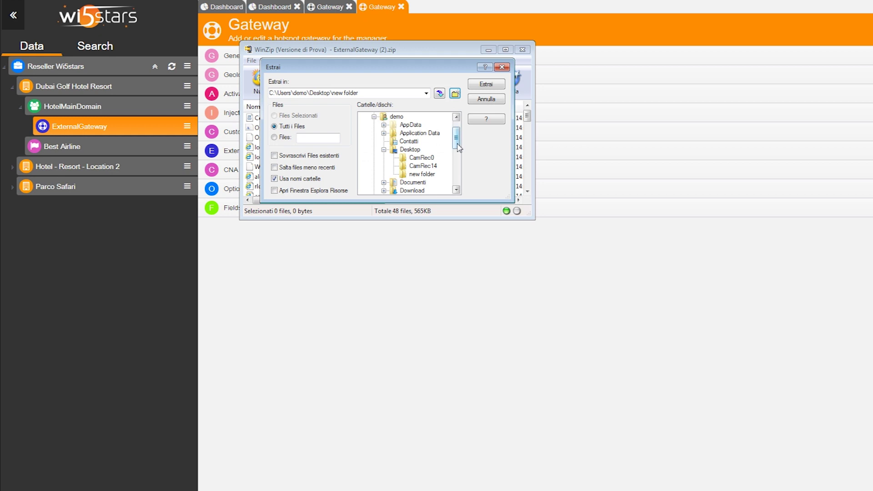
Extract all archive files into the Desktop's "new folder" and check the extracted contents, minimizing the windows when done
click(430, 175)
click(489, 85)
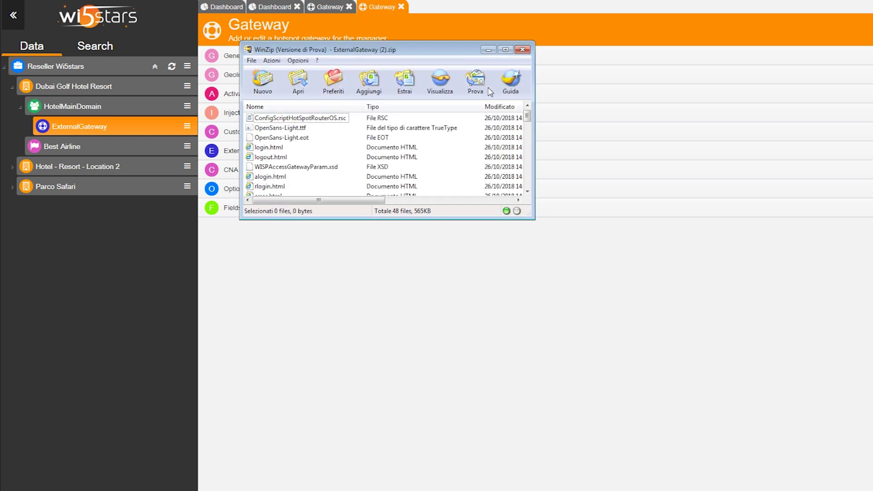
click(489, 51)
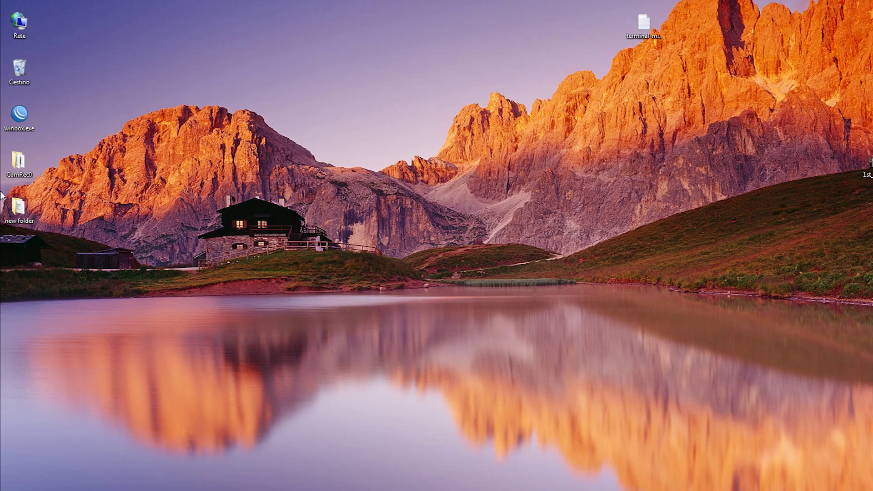
double_click(19, 209)
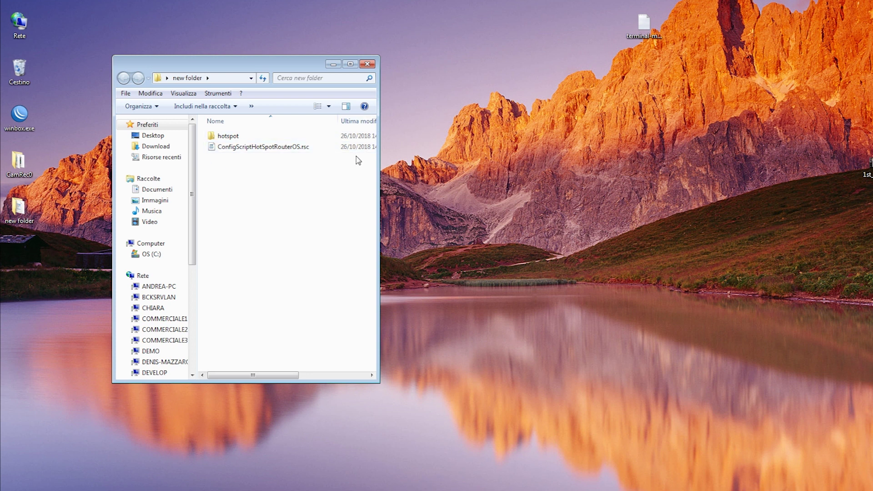
click(334, 64)
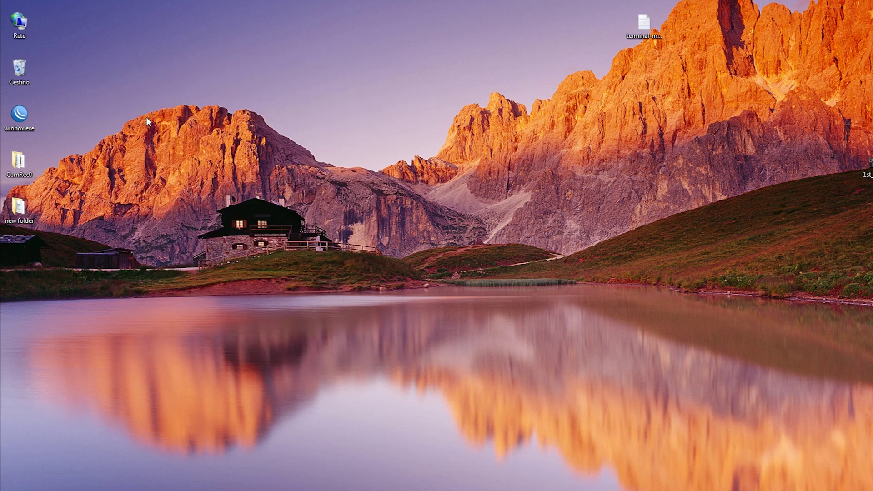
Switch to WinBox by running winbox.exe from the desktop and connect to the discovered MikroTik neighbor with the admin login
click(19, 116)
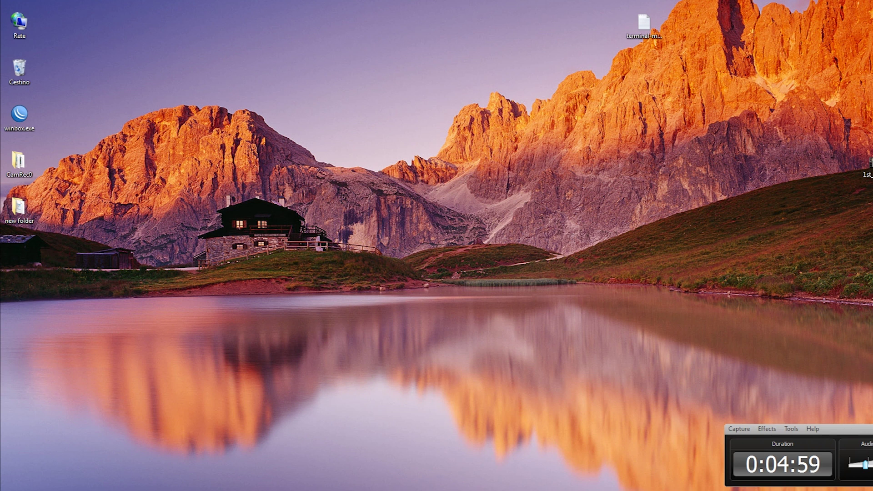
key(Down)
key(Down)
key(Return)
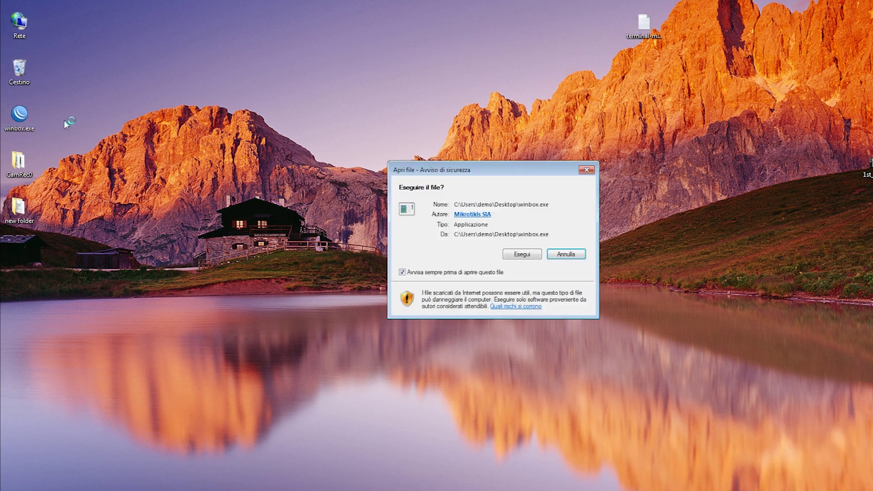
click(533, 254)
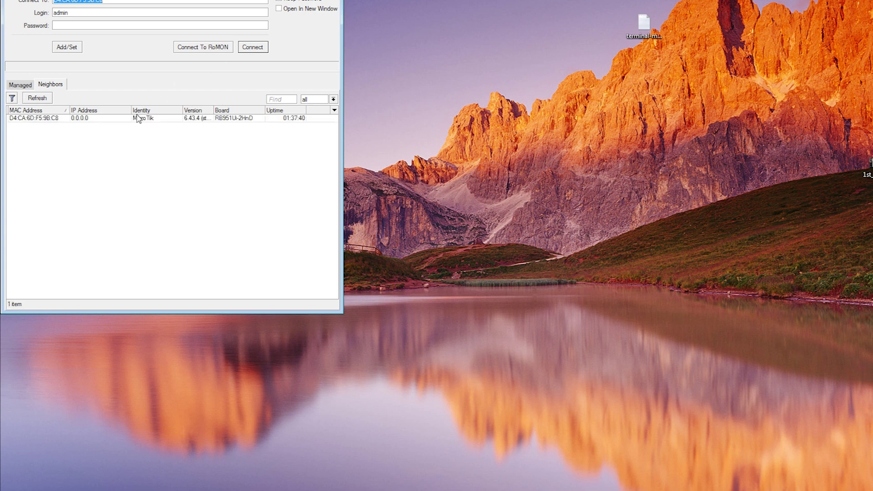
drag(166, 1, 323, 31)
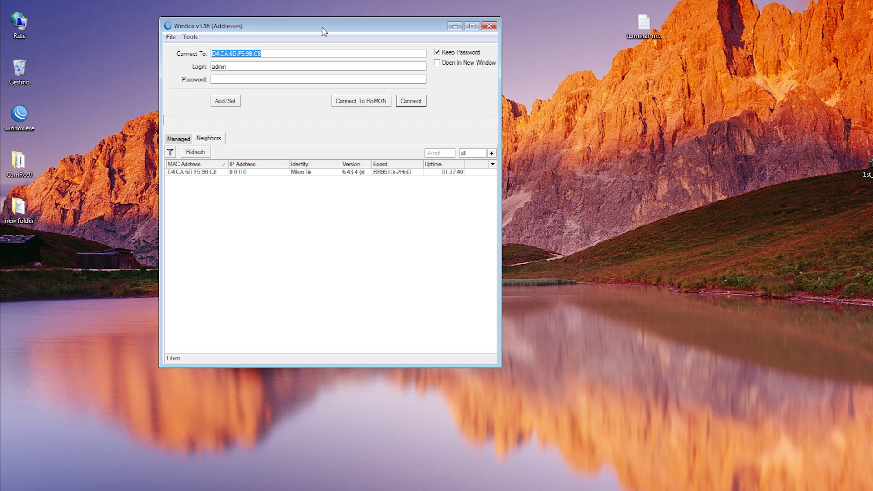
click(240, 173)
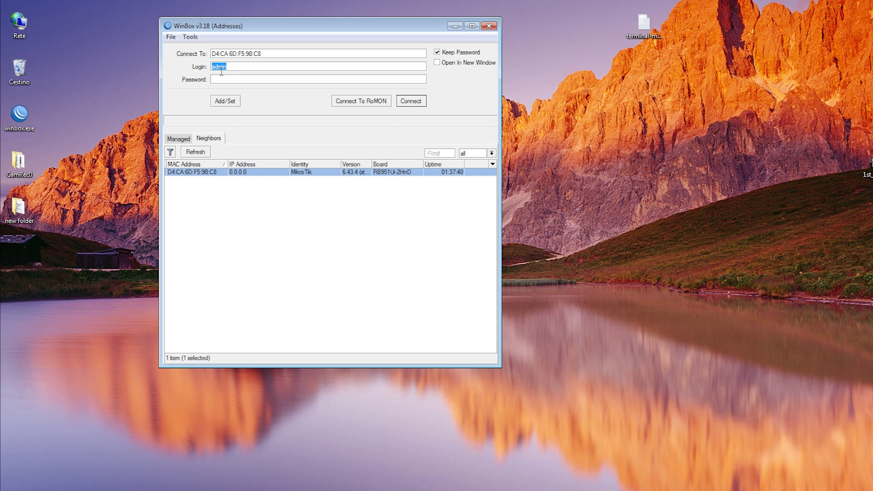
click(411, 101)
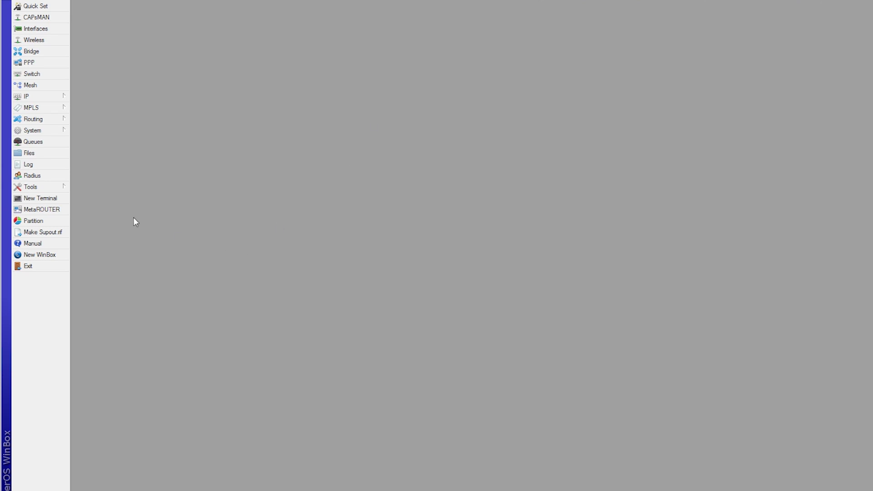
Open a new router terminal and copy the command "system reset-configuration no-default=yes" from the desktop file terminal-mikrotik.txt
click(43, 199)
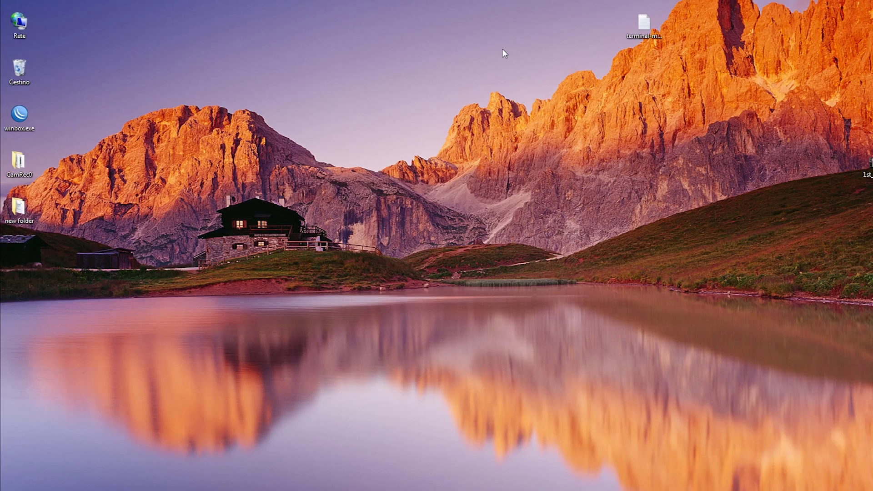
double_click(644, 25)
double_click(288, 110)
click(309, 112)
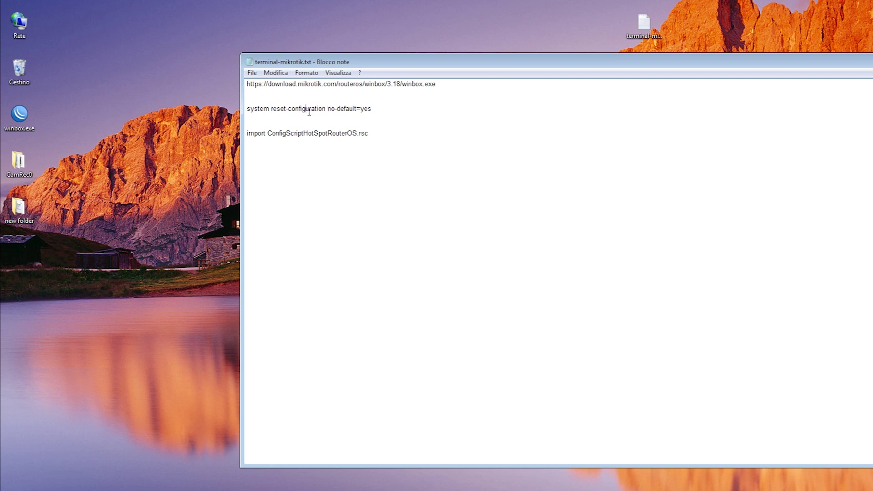
drag(390, 113, 241, 111)
right_click(269, 113)
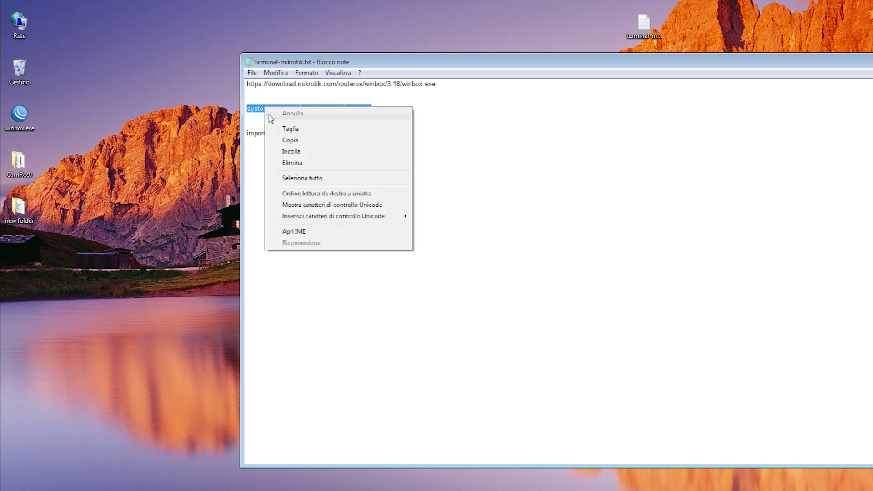
click(288, 138)
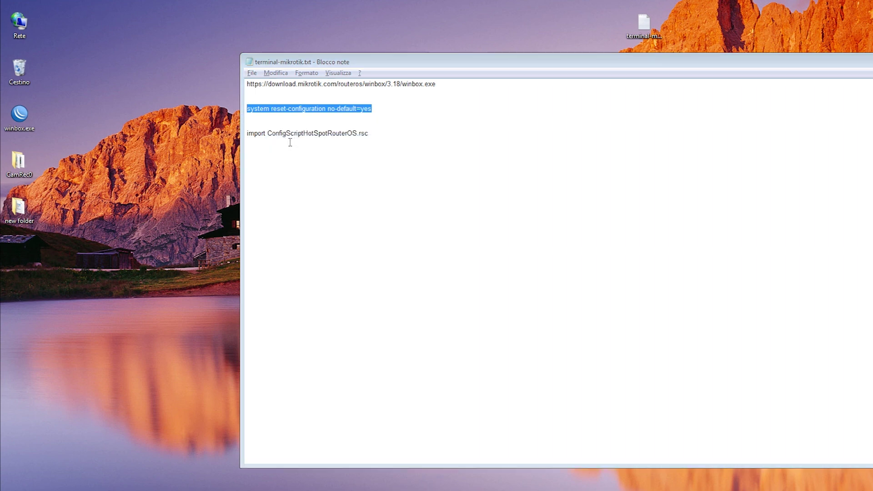
Run "system reset-configuration no-default=yes" in the WinBox terminal and confirm the reset with y
key(alt+Tab)
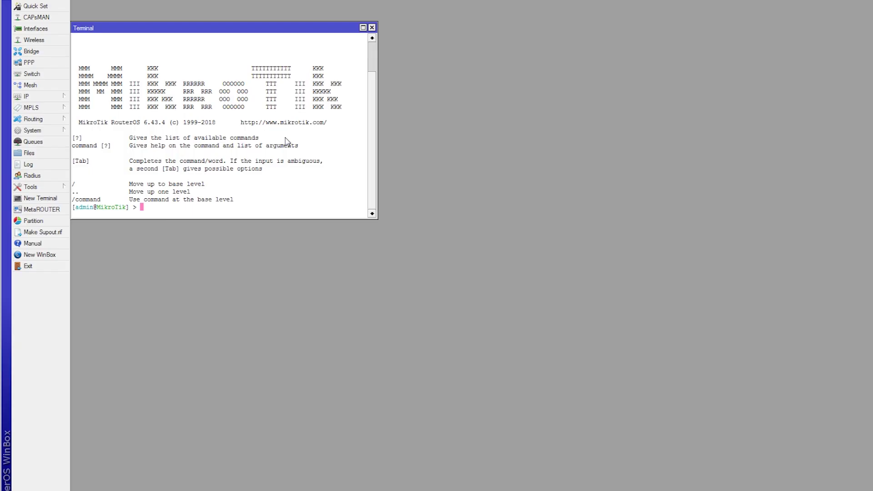
right_click(167, 209)
click(191, 250)
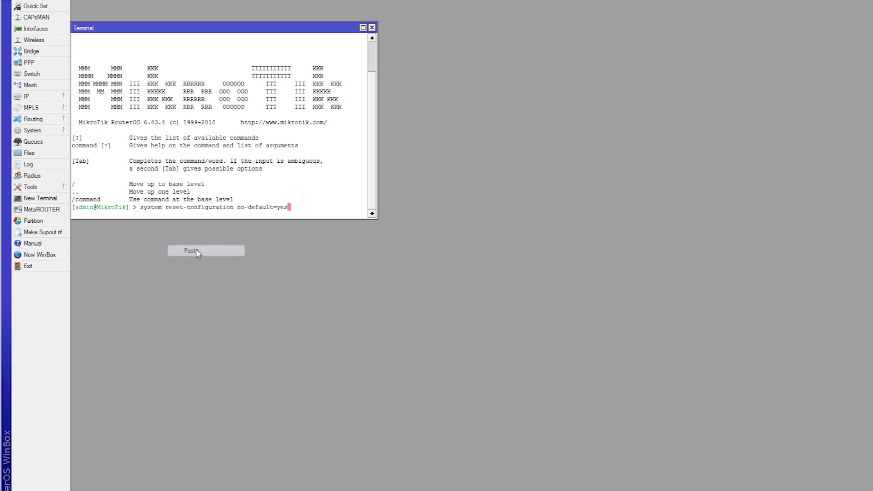
key(Return)
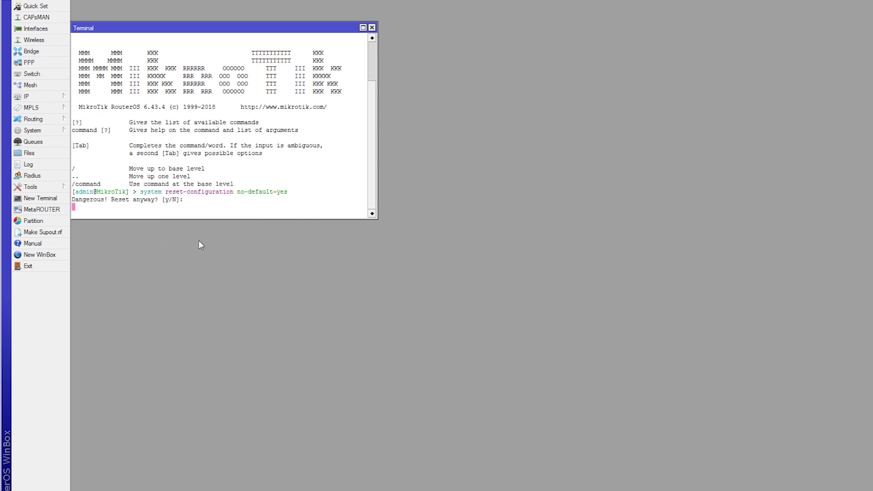
text(y)
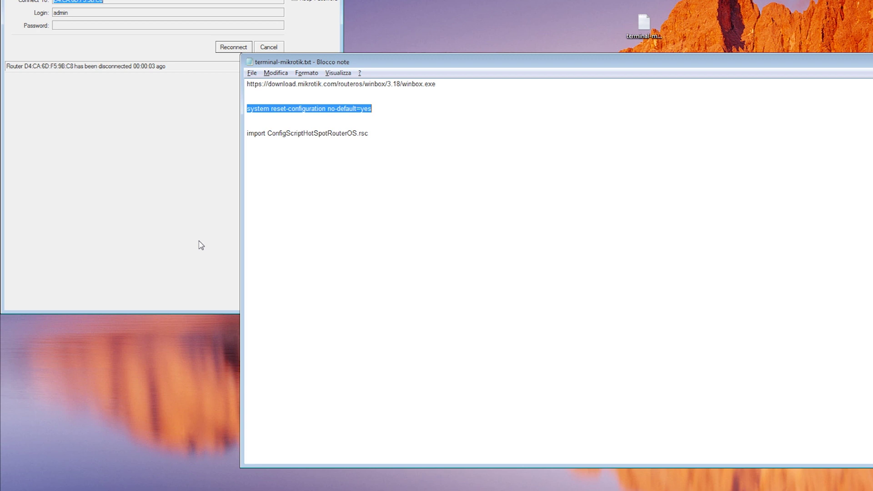
Cancel the disconnected session, relaunch winbox.exe, refresh the neighbors and reconnect to the MikroTik router as admin
click(269, 46)
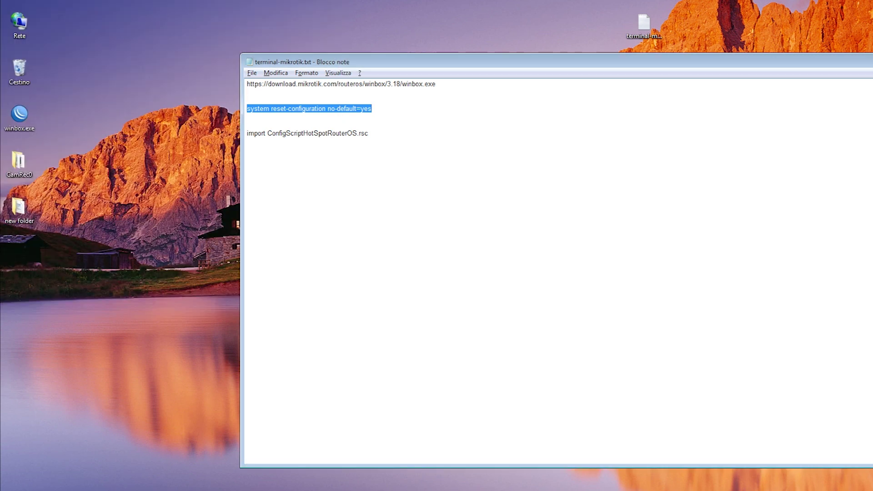
double_click(19, 117)
click(517, 254)
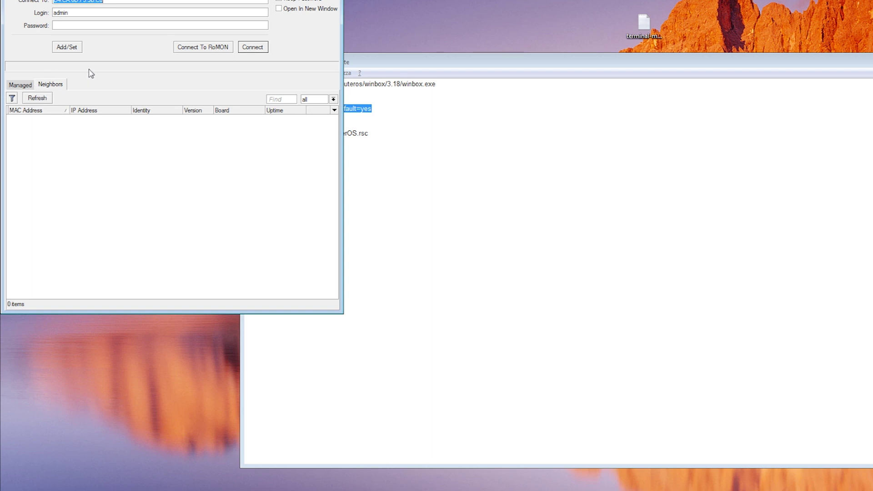
click(34, 97)
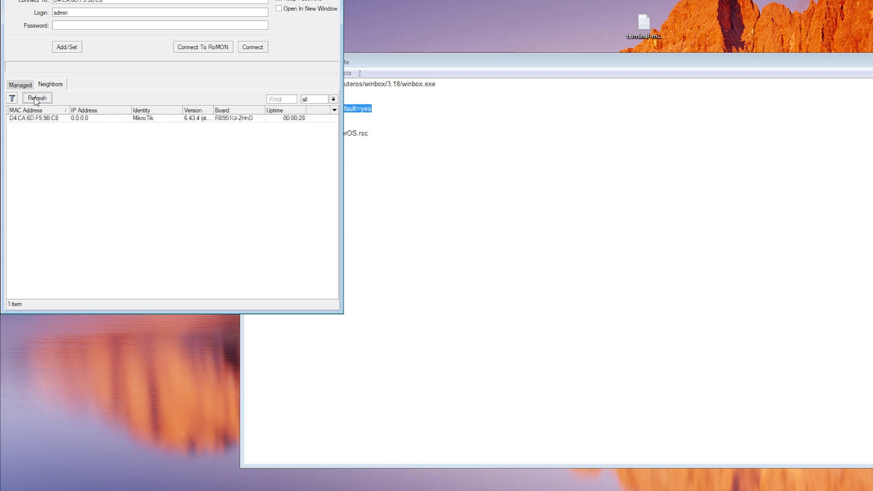
click(149, 122)
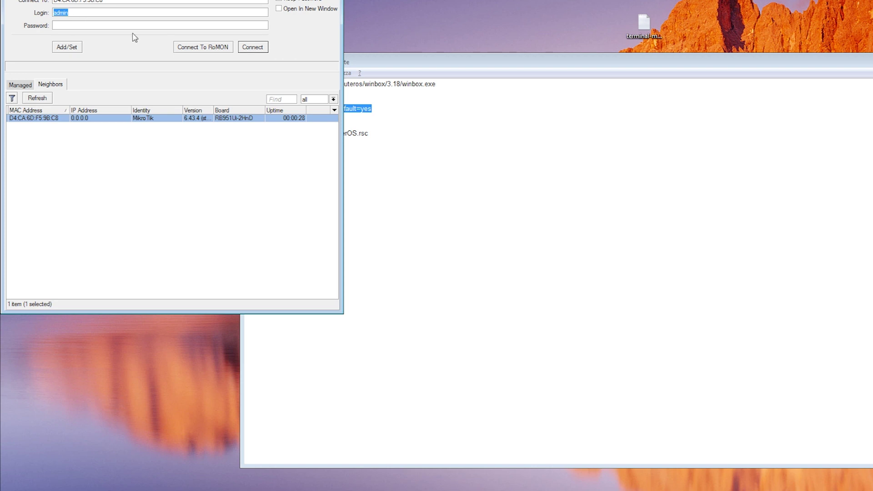
click(248, 48)
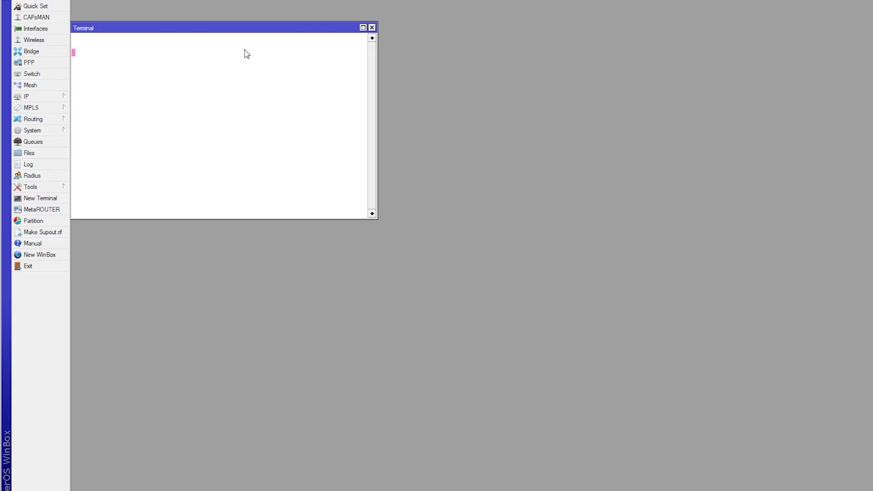
Upload the hotspot folder and ConfigScriptHotSpotRouterOS.rsc from "new folder" to the router's file list, closing the folder window when done
click(46, 154)
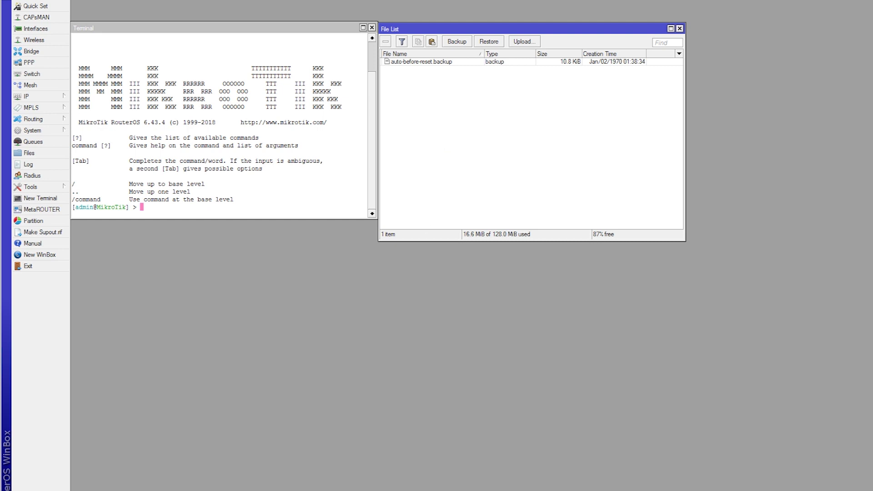
key(alt+Tab)
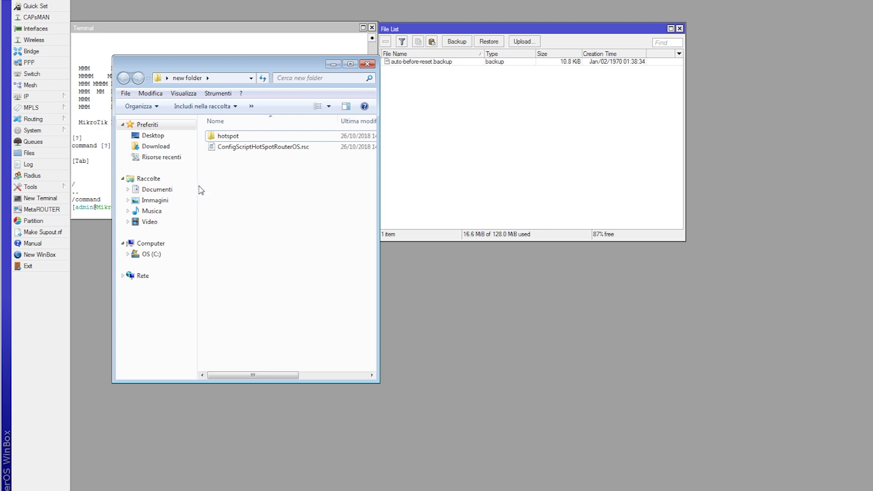
drag(261, 189, 516, 156)
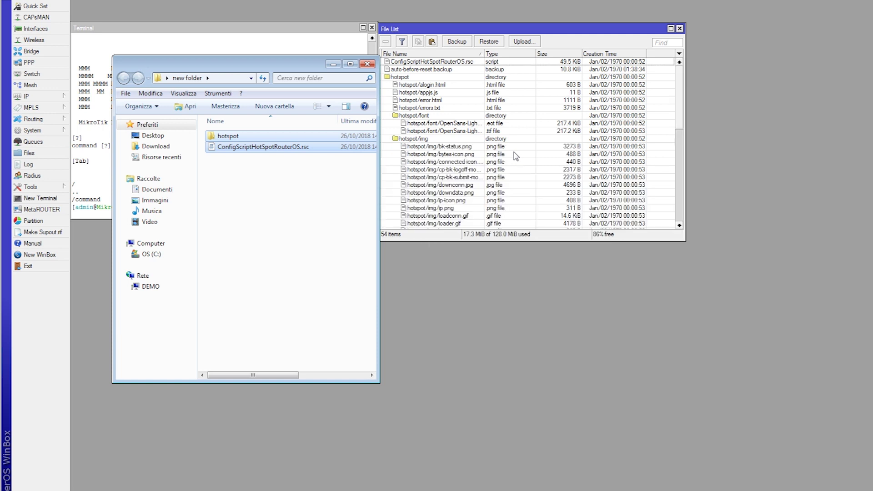
click(367, 64)
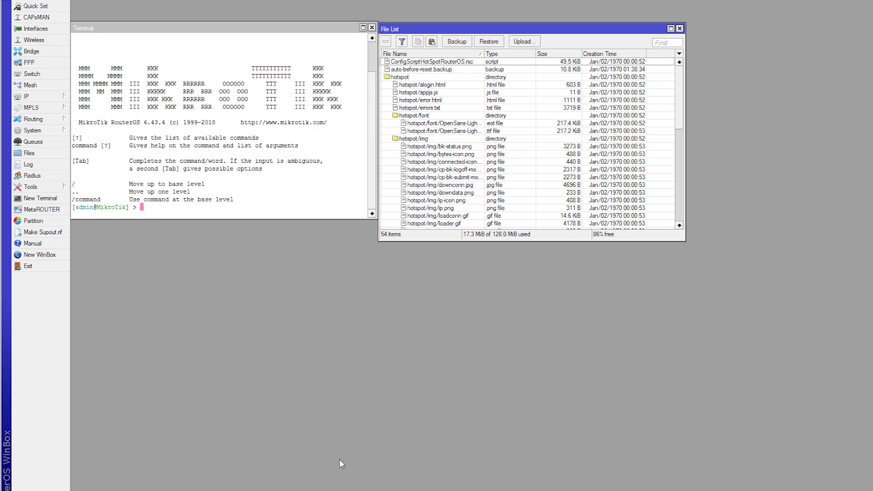
Copy the command "import ConfigScriptHotSpotRouterOS.rsc" from the terminal-mikrotik.txt notes
key(alt+Tab)
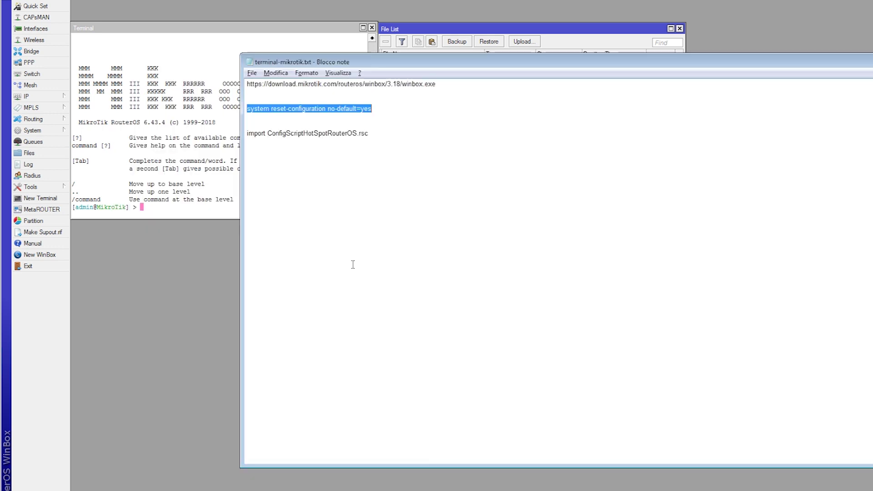
key(Down)
double_click(304, 133)
click(387, 137)
drag(387, 138, 255, 136)
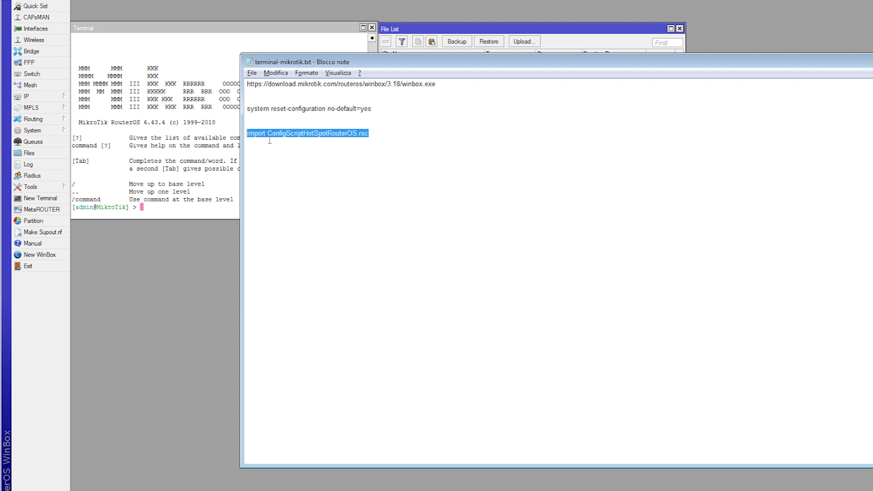
right_click(266, 136)
click(306, 169)
Run "import ConfigScriptHotSpotRouterOS.rsc" in the router's terminal
click(170, 206)
right_click(170, 206)
click(193, 250)
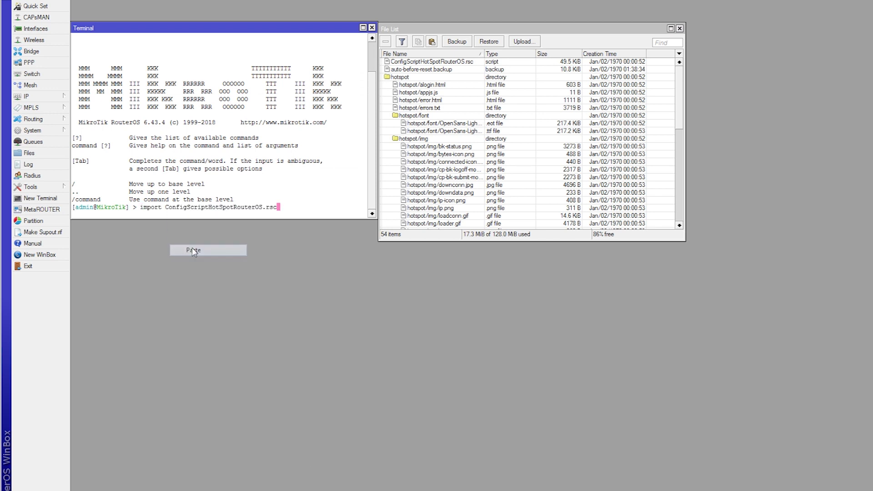
key(Return)
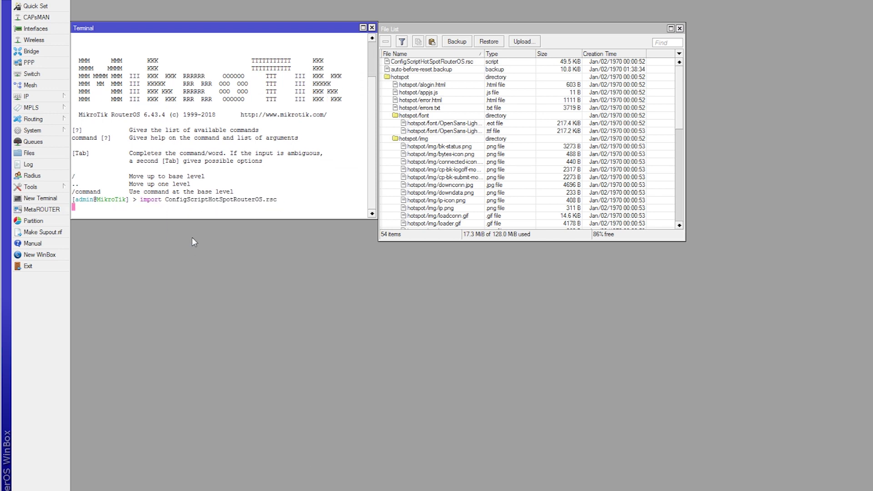